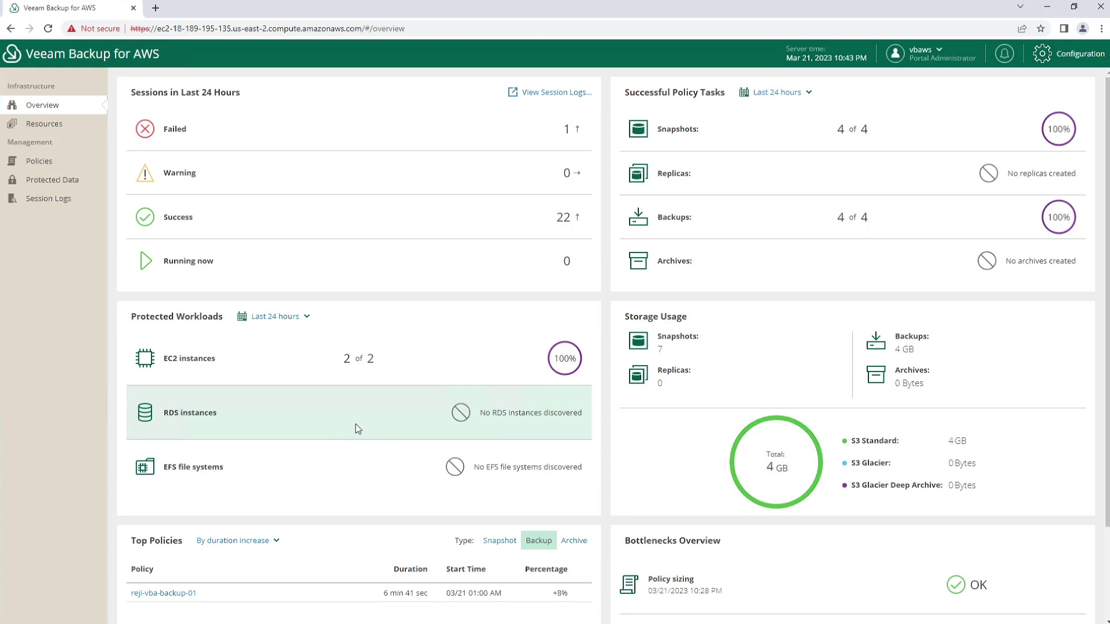
Step: From the Overview dashboard (22 successful sessions, 2 of 2 EC2 instances protected), open Configuration
{"action": "left_click", "coordinate": [1081, 53]}
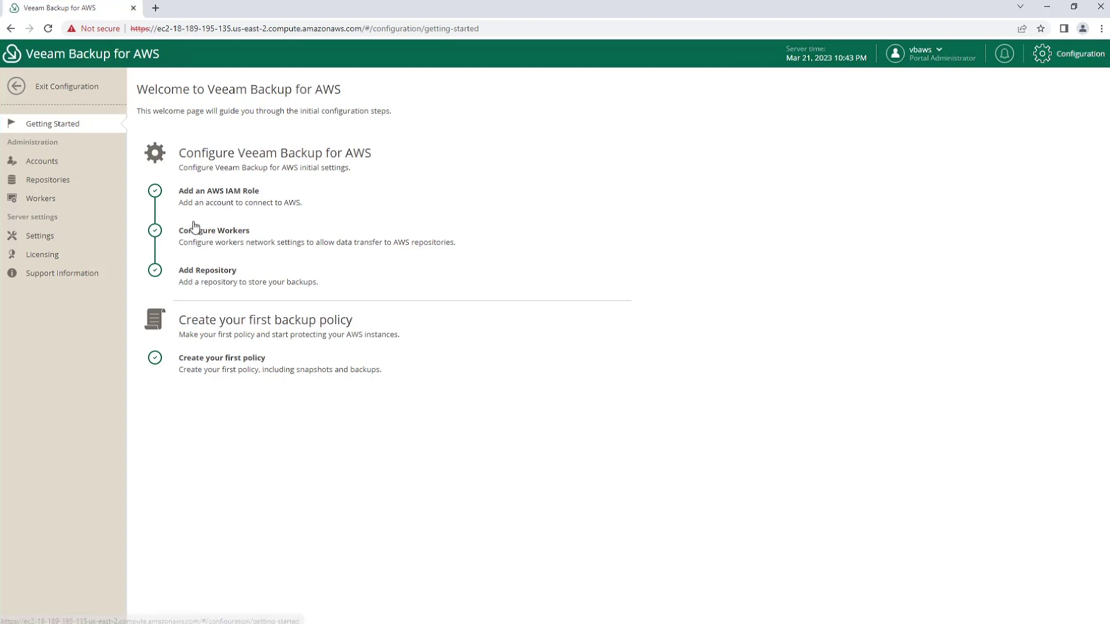
Step: Check the appliance's Configuration Backup settings, then switch to the Veeam Backup and Replication console
{"action": "left_click", "coordinate": [72, 237]}
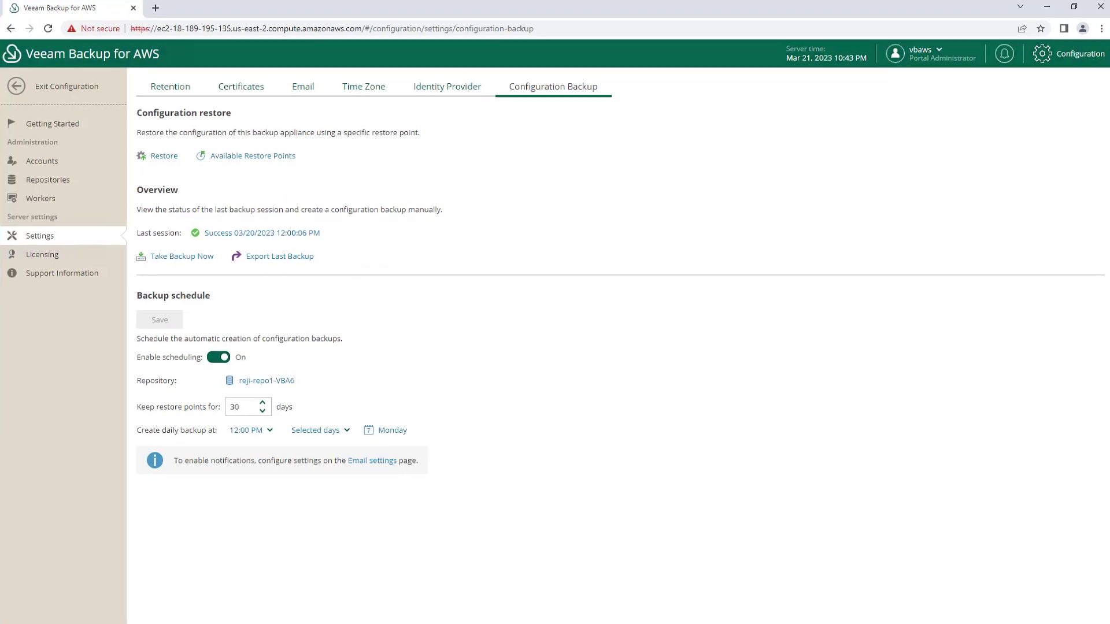
{"action": "left_click", "coordinate": [399, 618]}
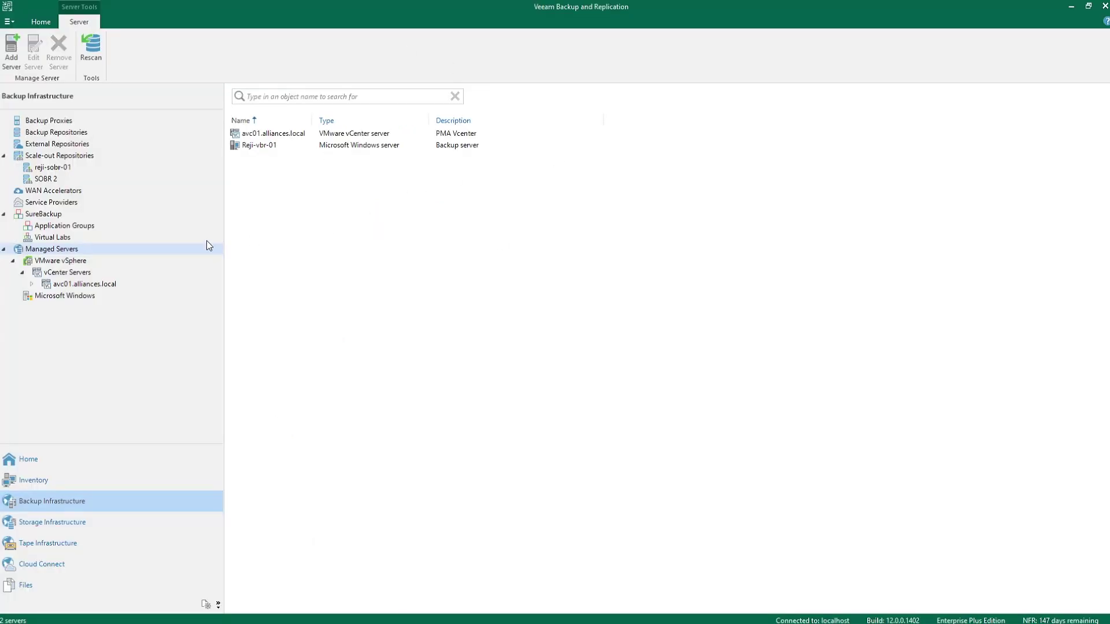
Step: Start adding a new managed server of type Veeam Backup for AWS
{"action": "left_click", "coordinate": [9, 57]}
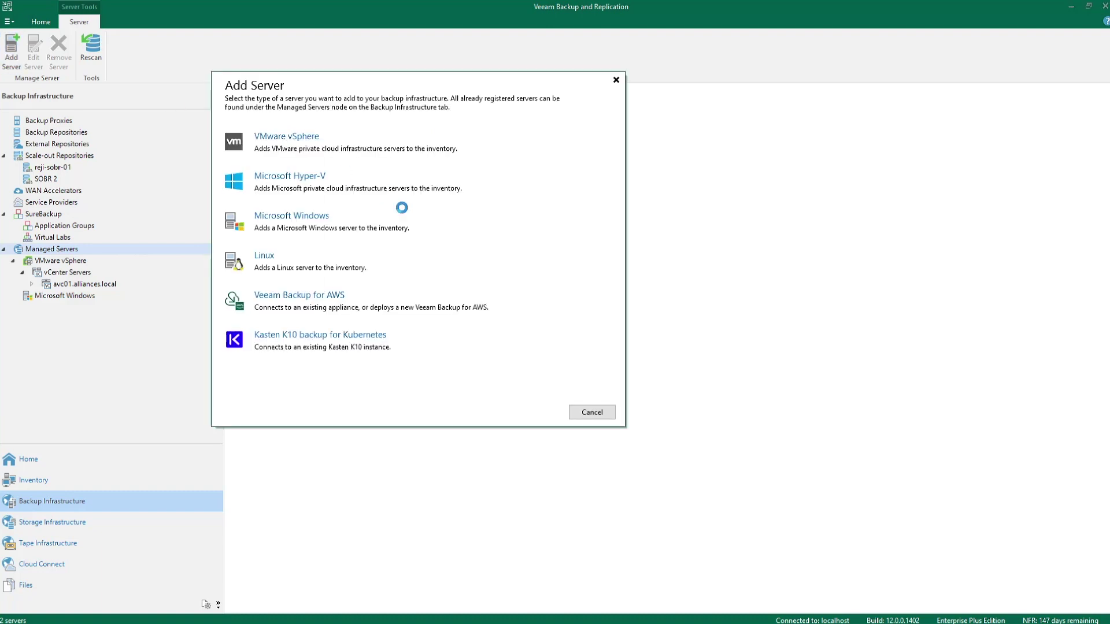
{"action": "left_click", "coordinate": [335, 305]}
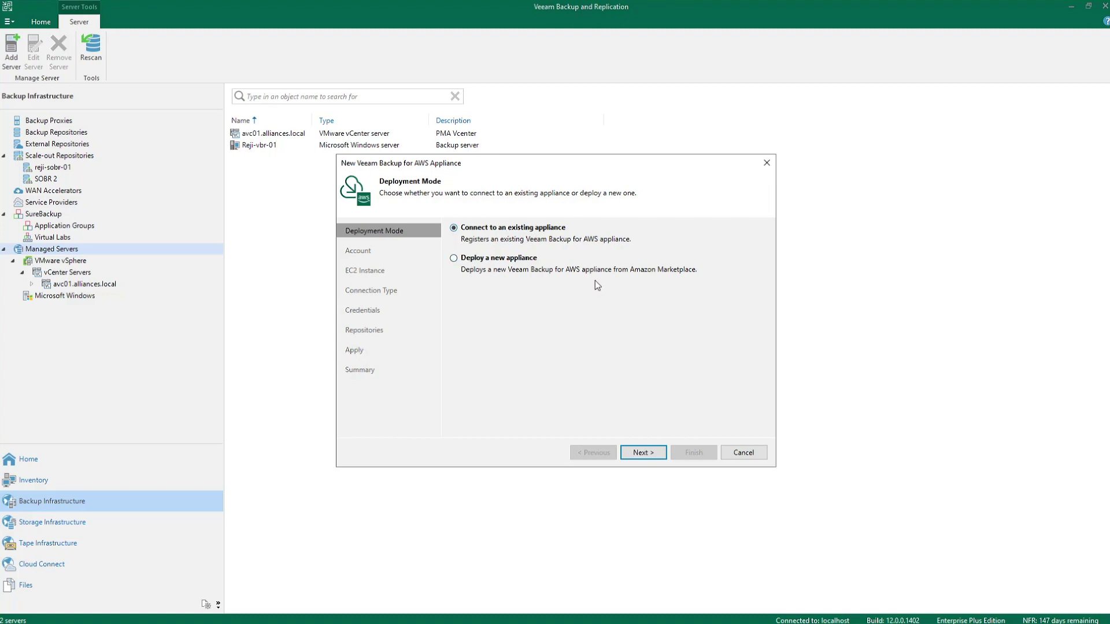
Step: Connect to an existing appliance using the second AWS account key and the US East (Ohio) data center
{"action": "left_click", "coordinate": [652, 452]}
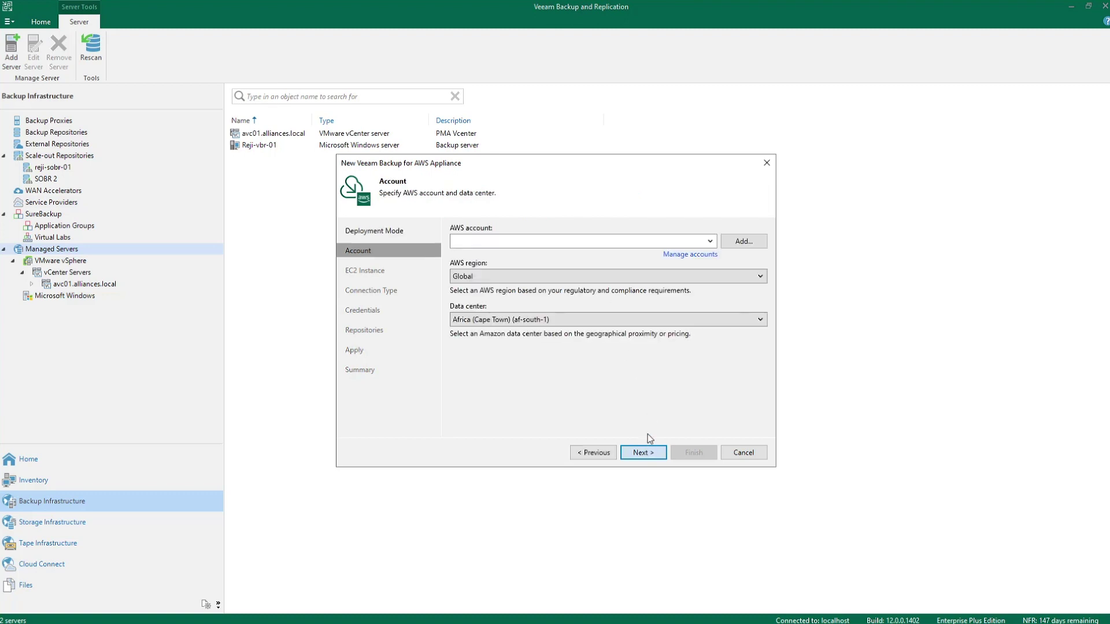
{"action": "left_click", "coordinate": [707, 243]}
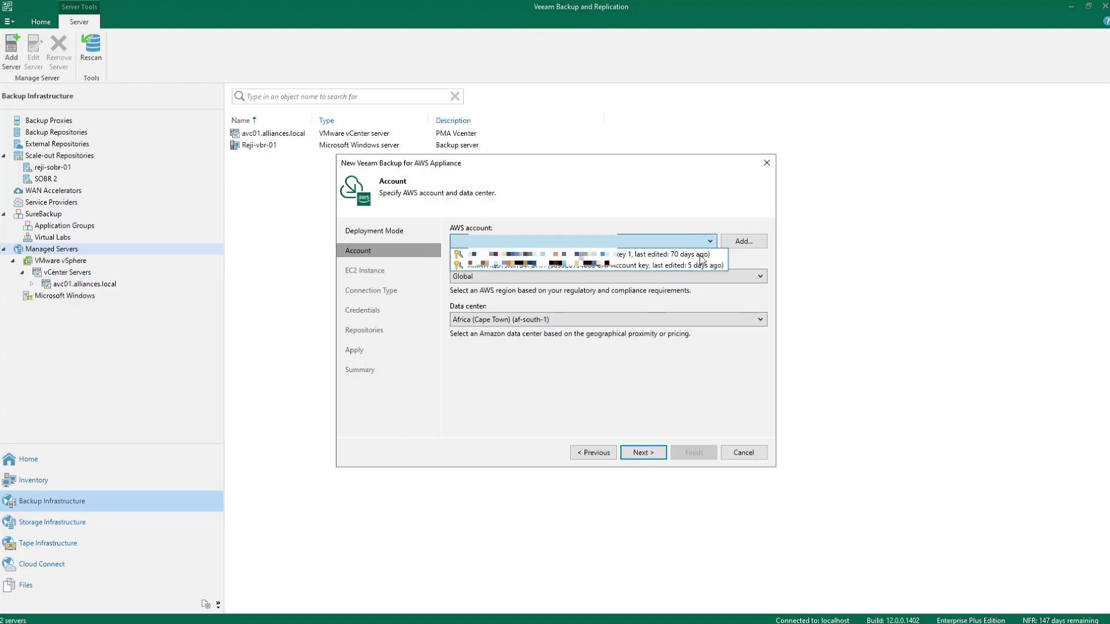
{"action": "left_click", "coordinate": [701, 265]}
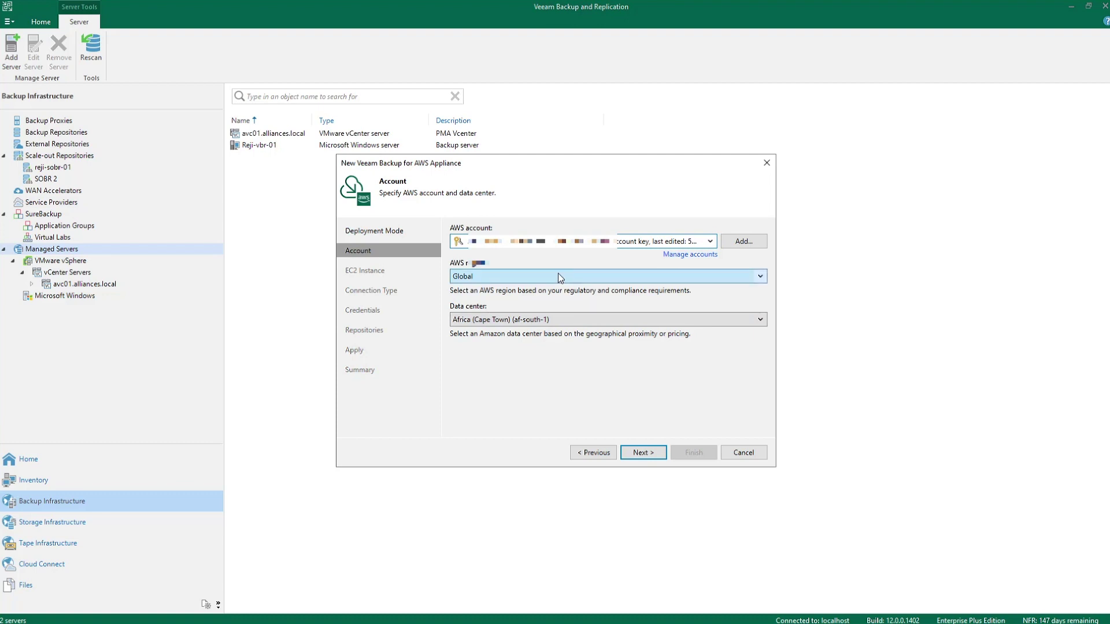
{"action": "left_click", "coordinate": [591, 322]}
{"action": "scroll", "coordinate": [595, 456], "scroll_direction": "down", "scroll_amount": 2}
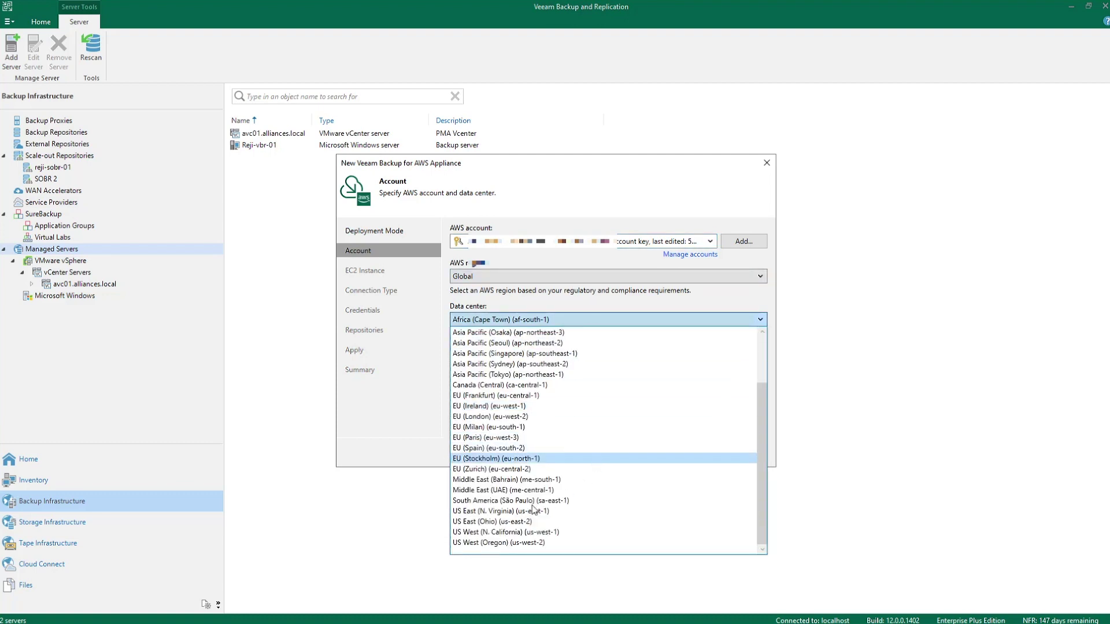
{"action": "left_click", "coordinate": [503, 522]}
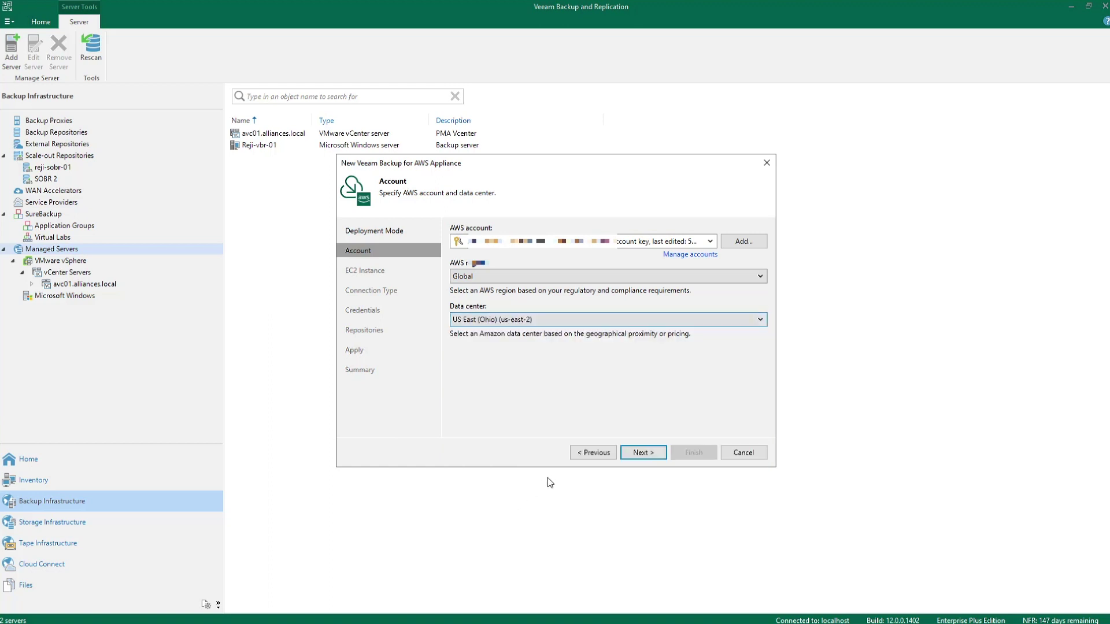
{"action": "left_click", "coordinate": [642, 452]}
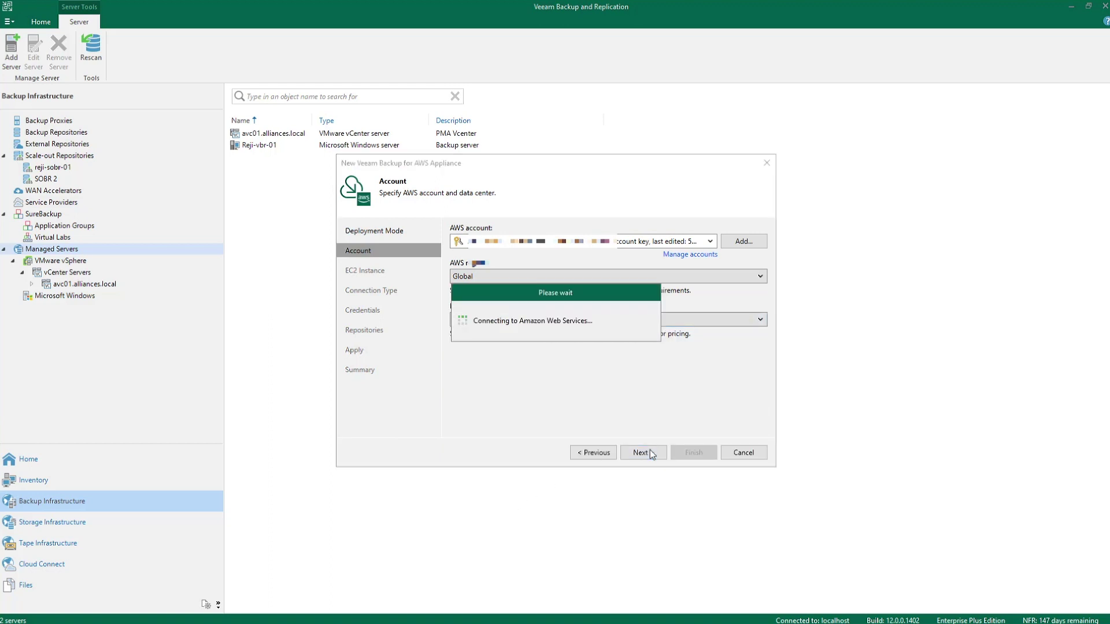
Step: Select EC2 instance reji-vba6 as the appliance
{"action": "left_click", "coordinate": [738, 242]}
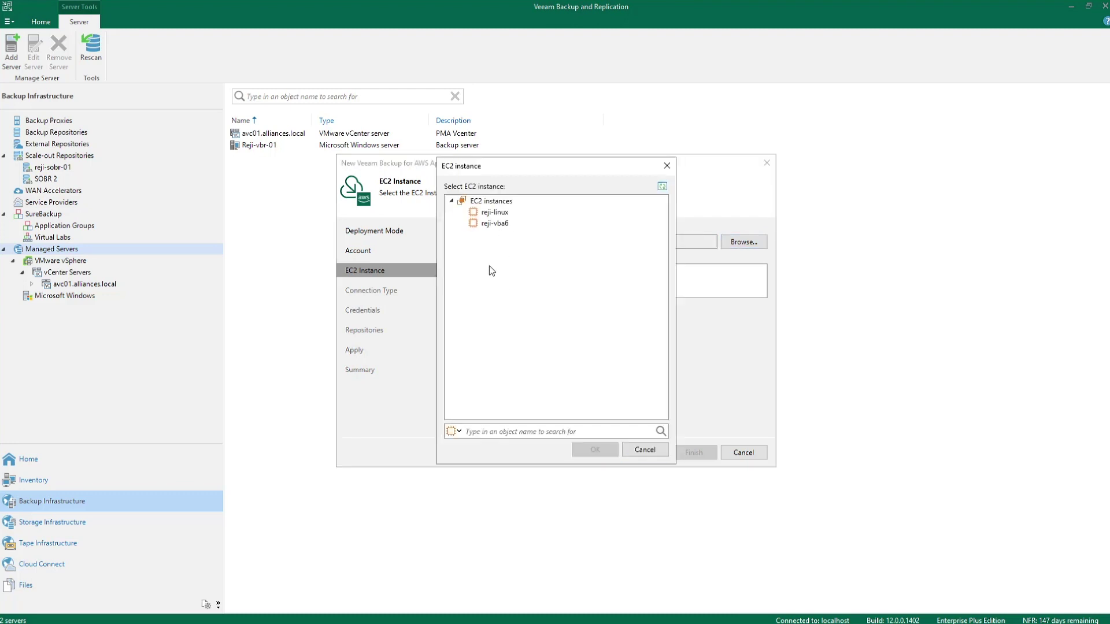
{"action": "left_click", "coordinate": [495, 223]}
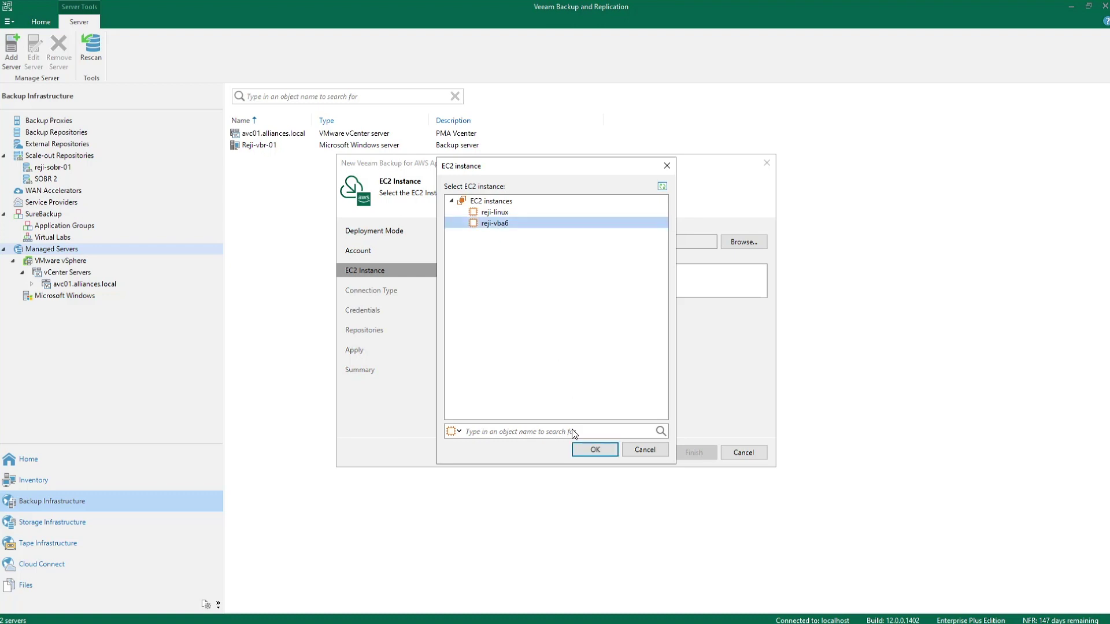
{"action": "left_click", "coordinate": [595, 449]}
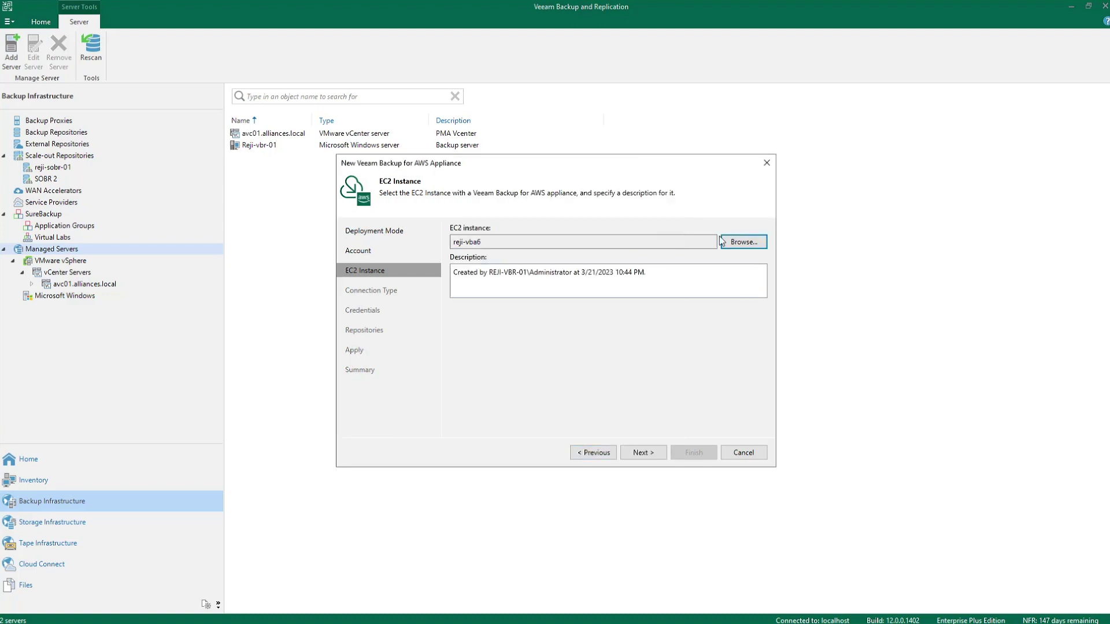
Step: Keep the direct connection, use the vbaws credentials, and trust the appliance's certificate
{"action": "left_click", "coordinate": [652, 451]}
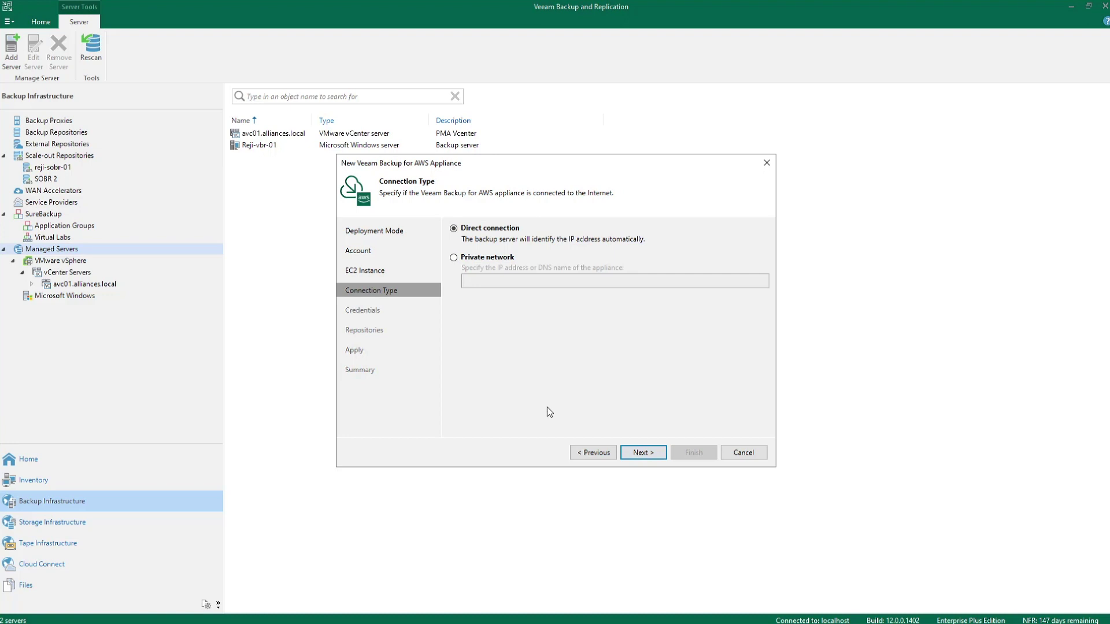
{"action": "left_click", "coordinate": [648, 453]}
{"action": "left_click", "coordinate": [707, 265]}
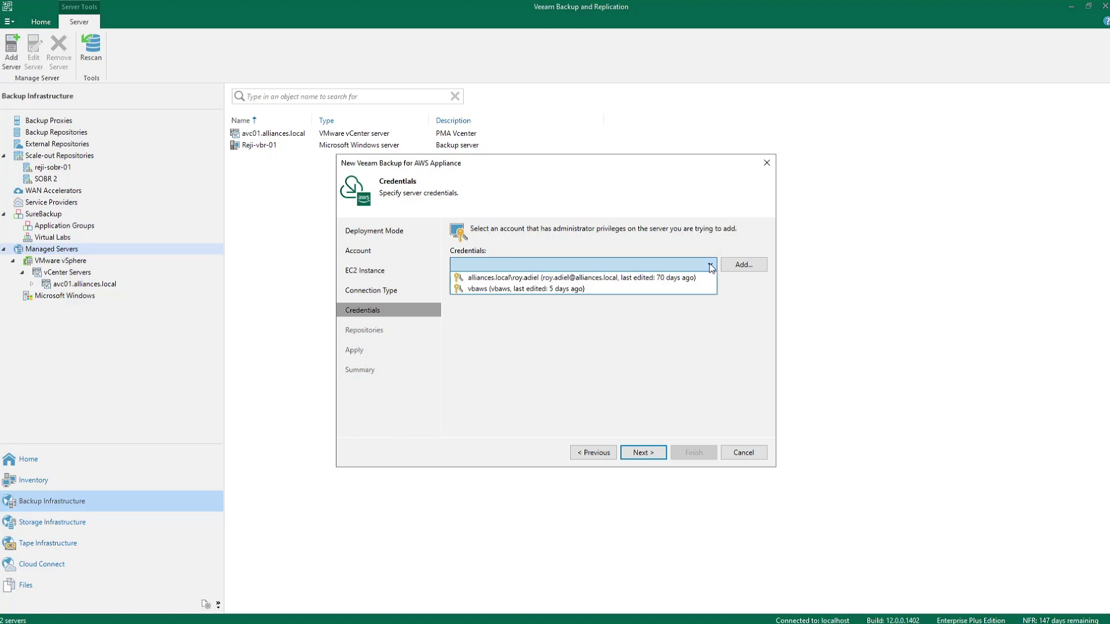
{"action": "left_click", "coordinate": [524, 289]}
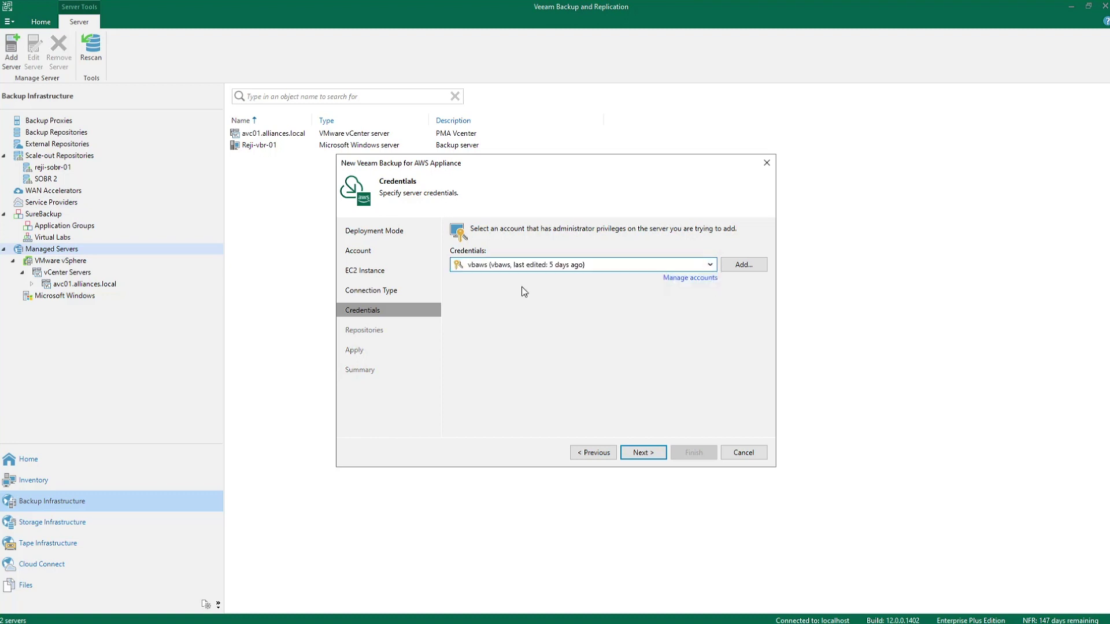
{"action": "left_click", "coordinate": [645, 453]}
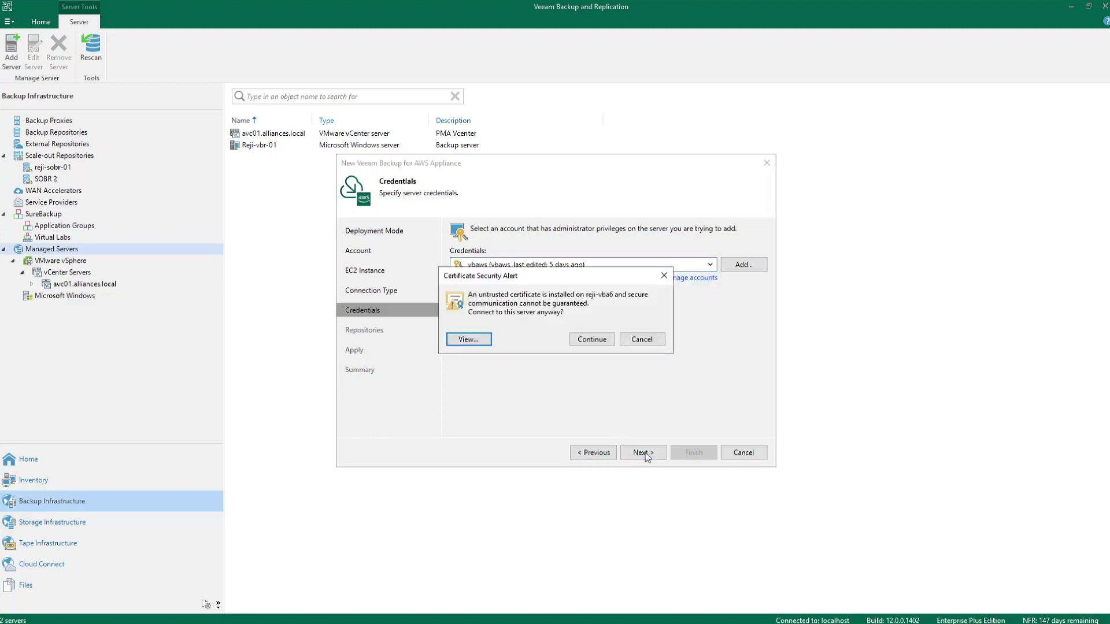
{"action": "left_click", "coordinate": [593, 344]}
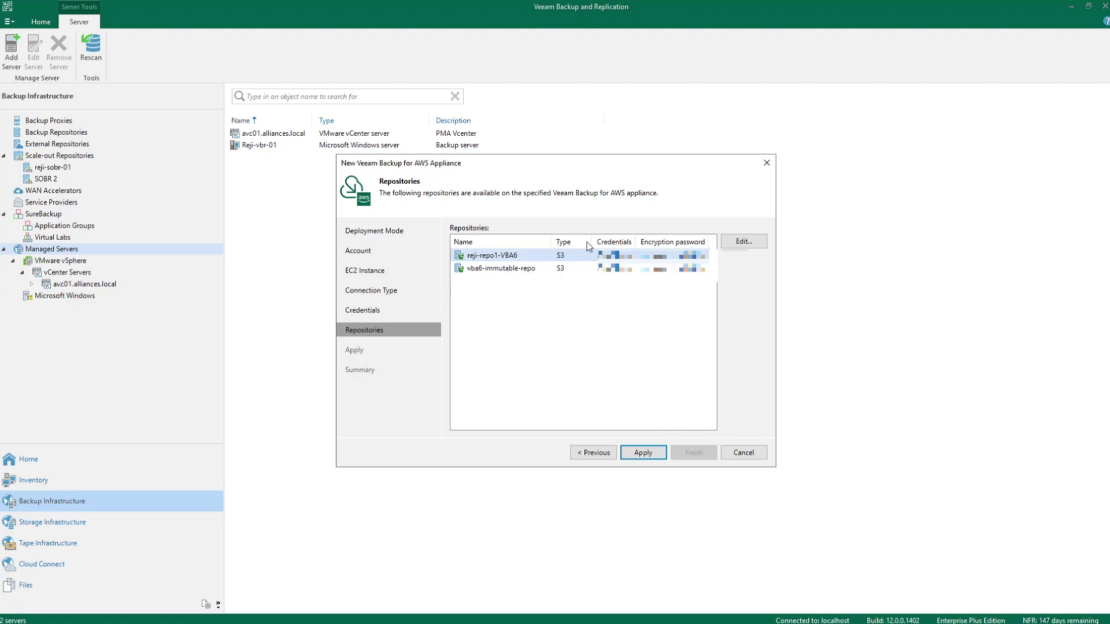
Step: Apply the settings, review the Summary, and finish registering reji-vba6
{"action": "left_click", "coordinate": [641, 454]}
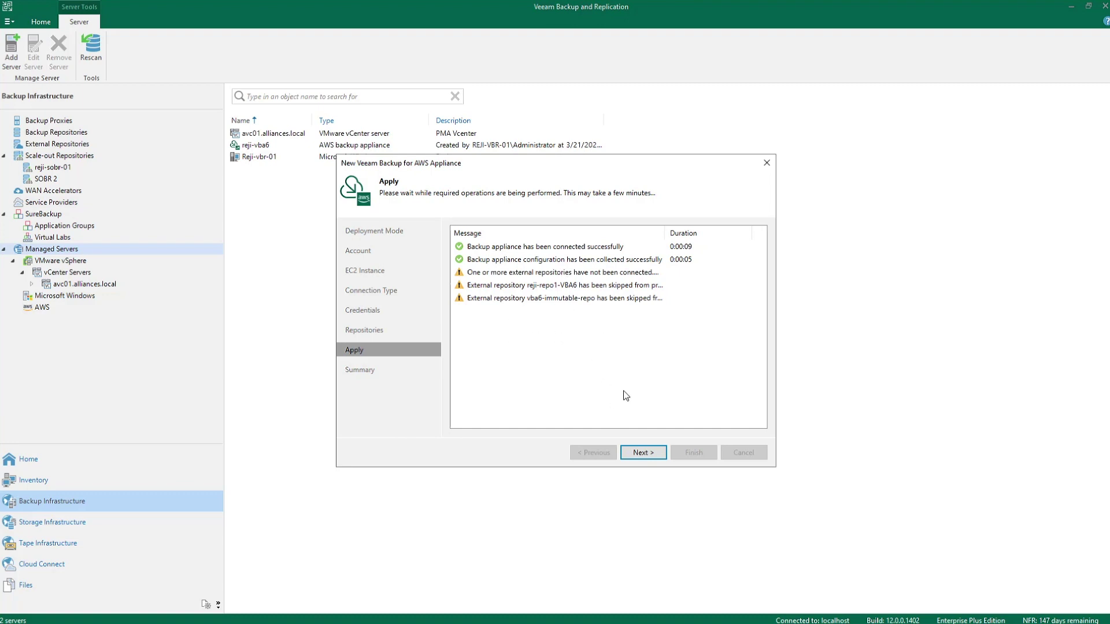
{"action": "left_click", "coordinate": [653, 454]}
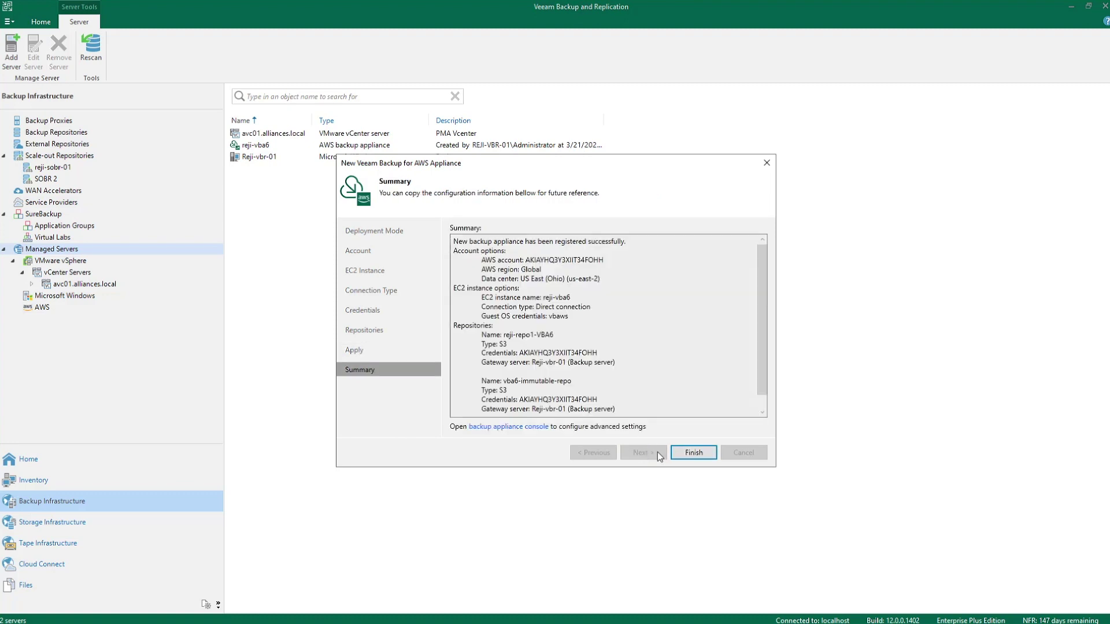
{"action": "left_click", "coordinate": [692, 452]}
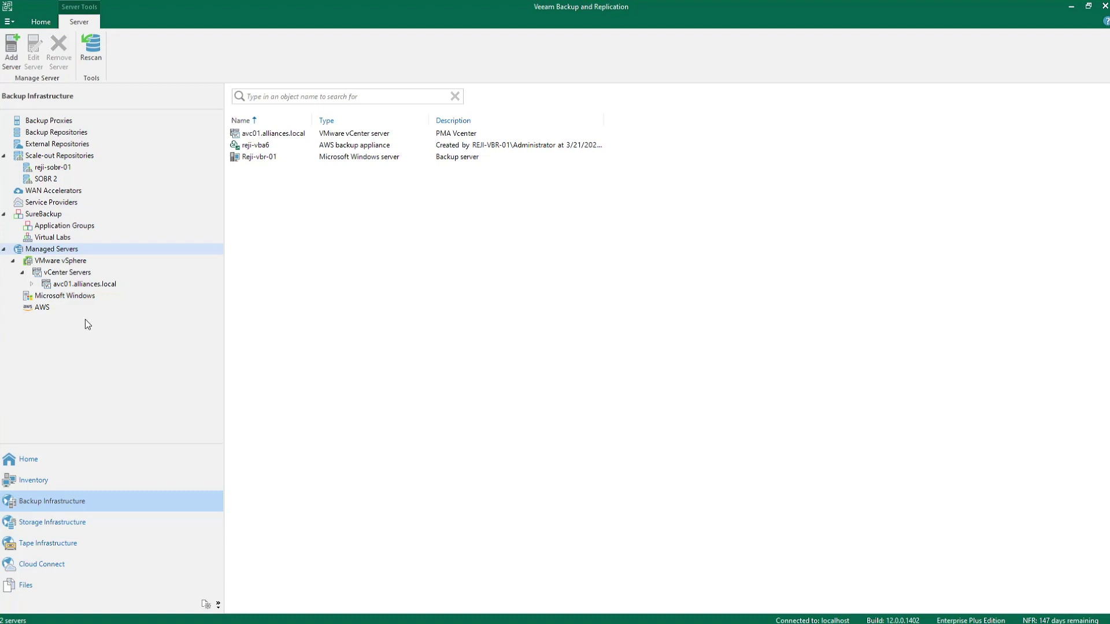
Step: List the AWS appliances, view reji-vba6's context menu, then show External Repositories
{"action": "left_click", "coordinate": [48, 309]}
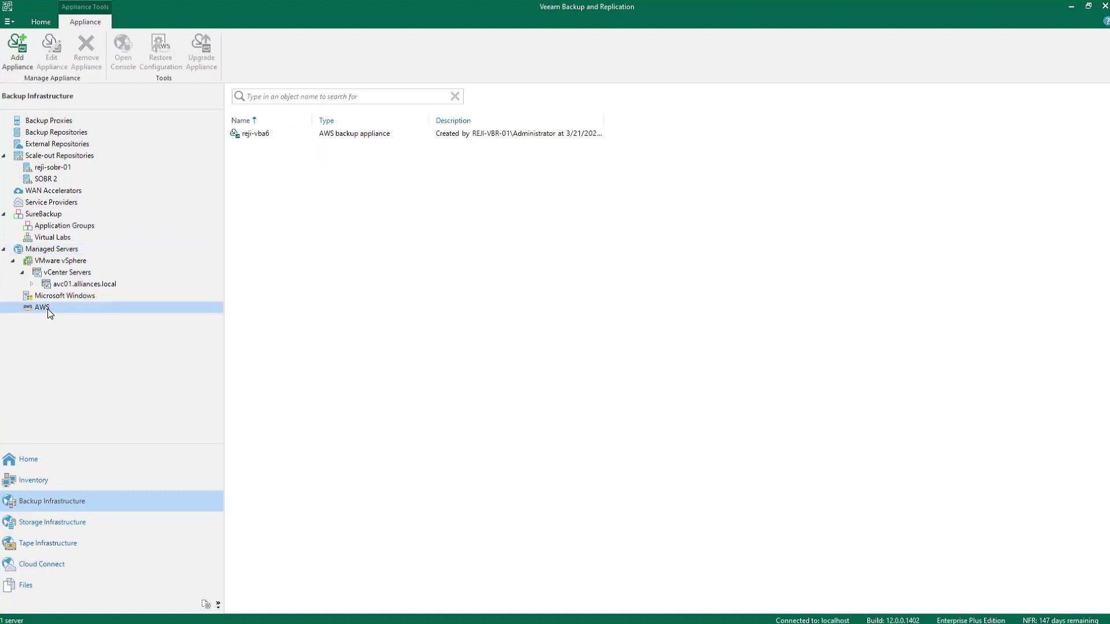
{"action": "left_click", "coordinate": [259, 133]}
{"action": "right_click", "coordinate": [289, 135]}
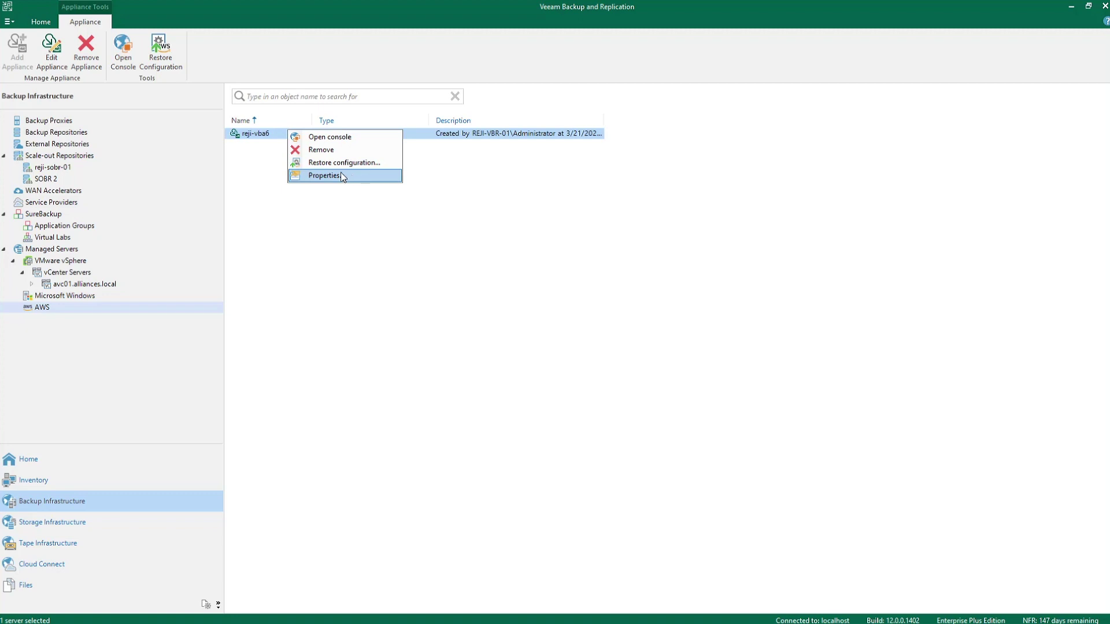
{"action": "left_click", "coordinate": [347, 211]}
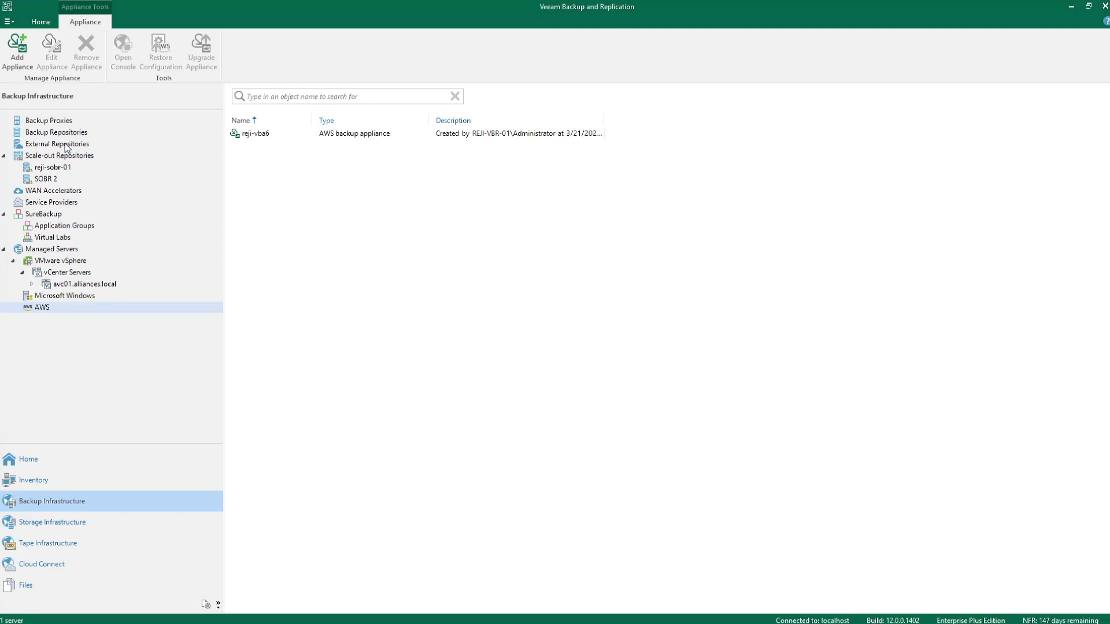
{"action": "left_click", "coordinate": [36, 147]}
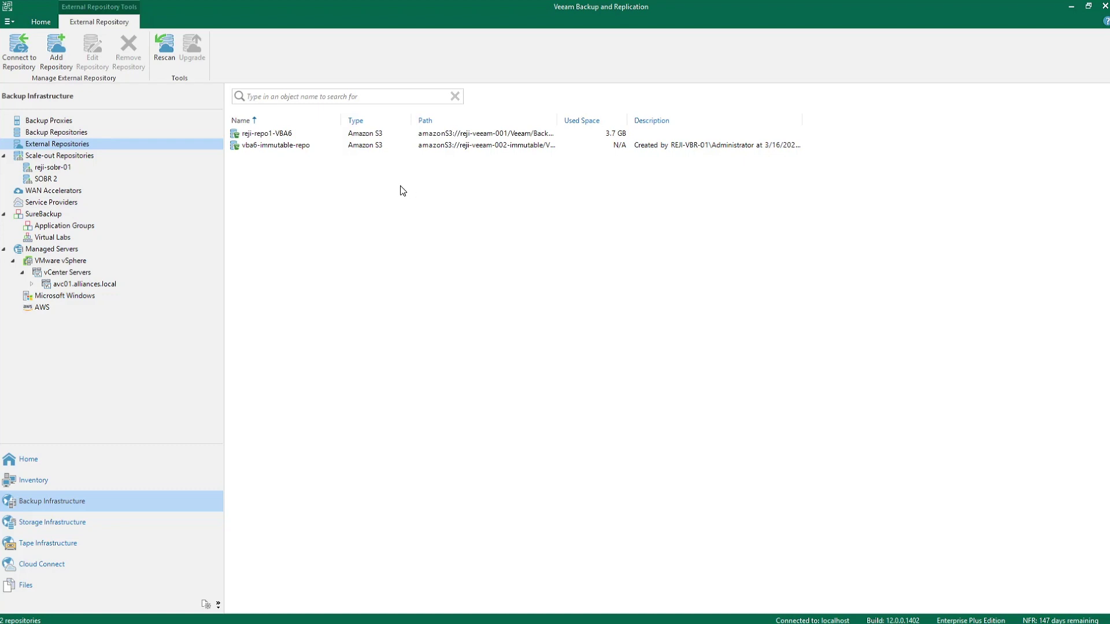
Step: Check Veeam Backup and Replication's Configuration Backup settings, then the appliance's managed-mode Configuration Backup page
{"action": "left_click", "coordinate": [10, 22]}
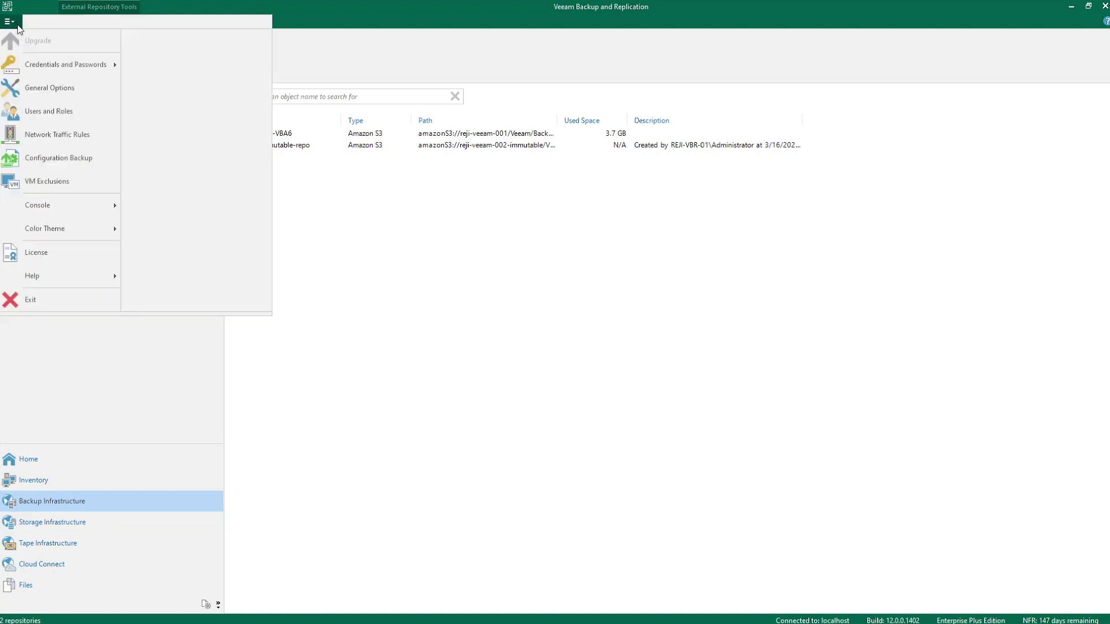
{"action": "left_click", "coordinate": [61, 164]}
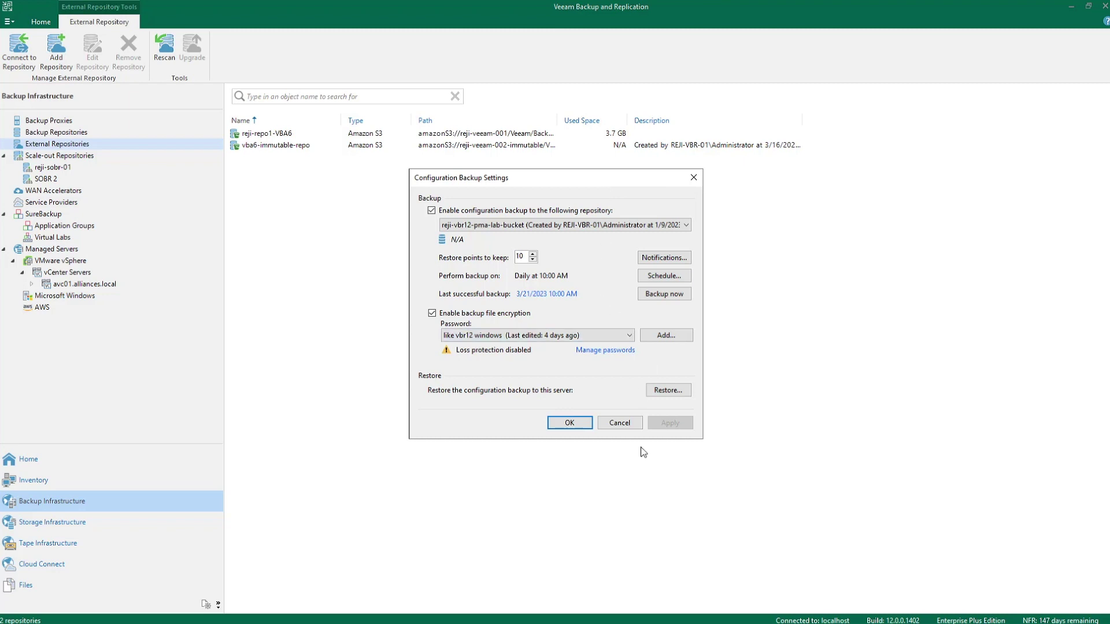
{"action": "left_click", "coordinate": [633, 423]}
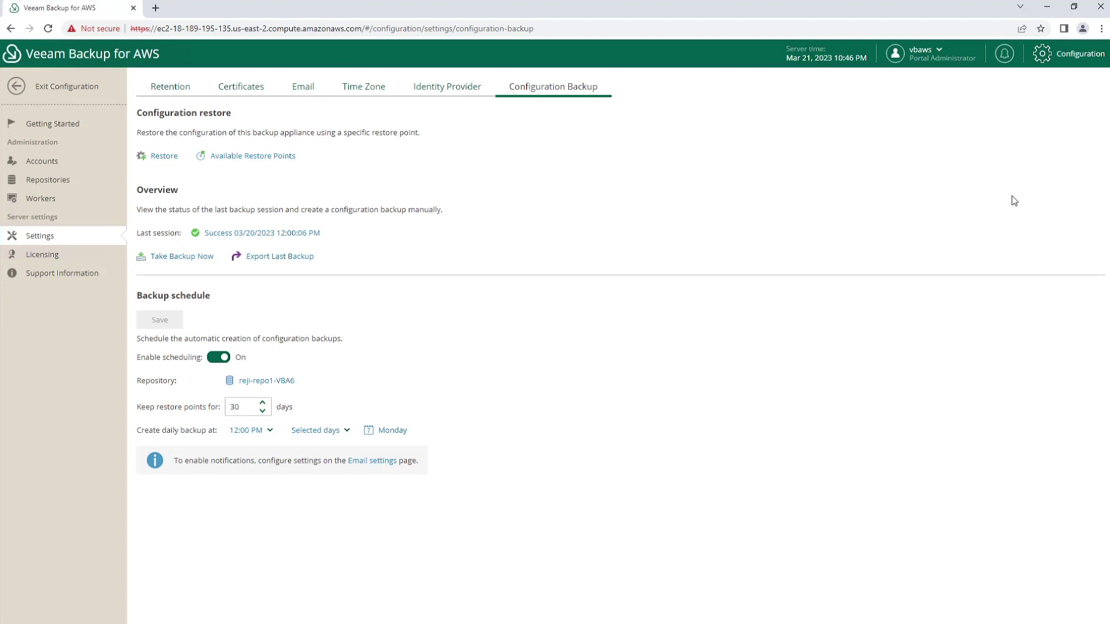
{"action": "left_click", "coordinate": [1069, 54]}
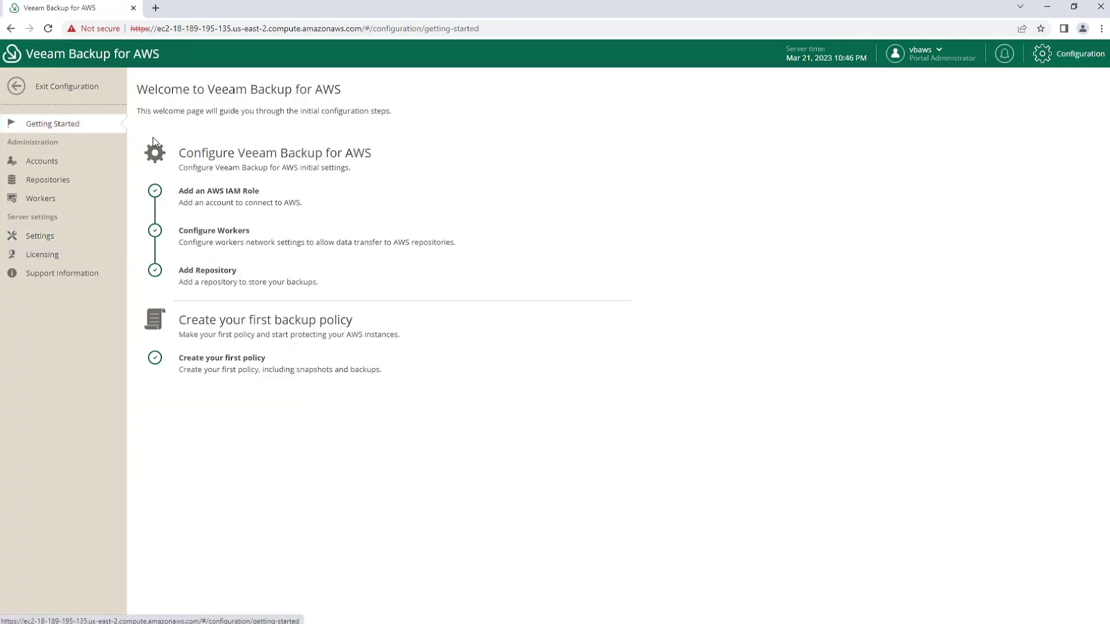
{"action": "left_click", "coordinate": [43, 238]}
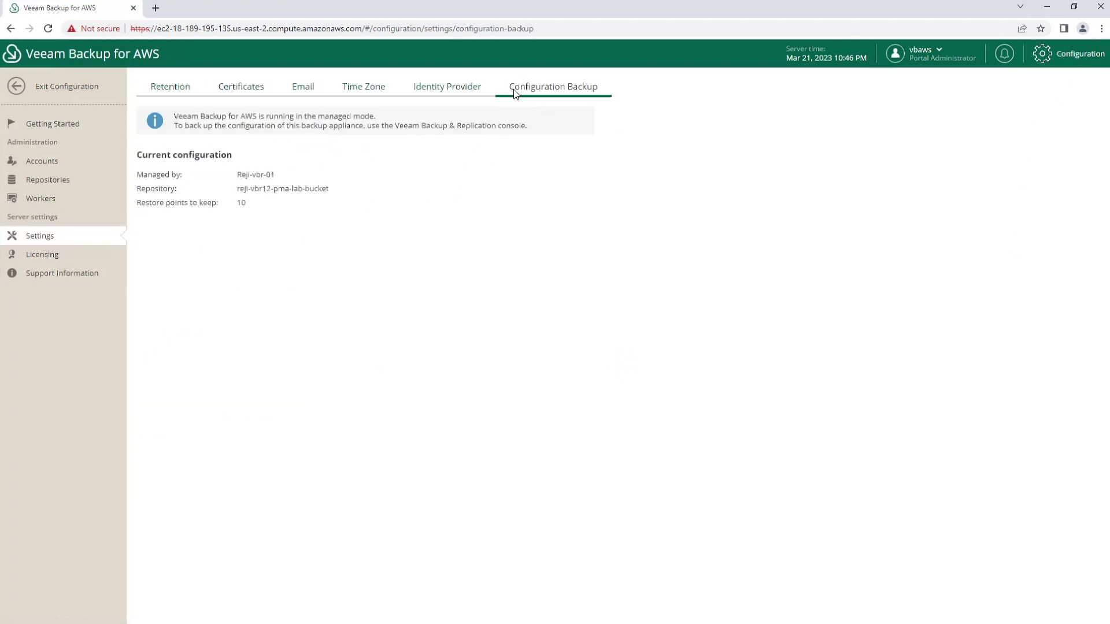